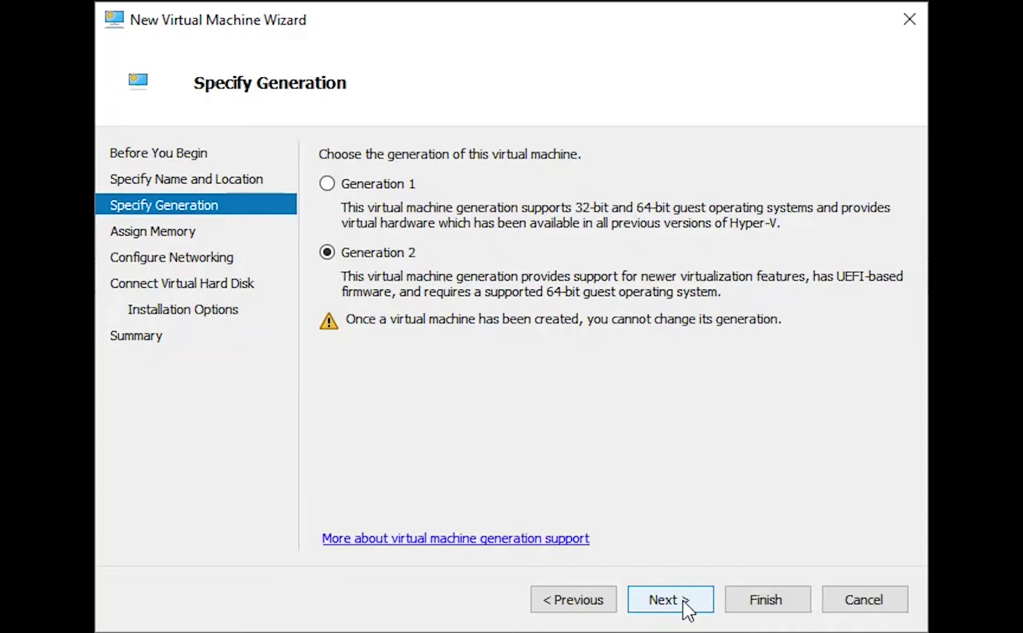
Keep Generation 2, set 4096 MB startup memory, and connect the VM to the External network
{"action": "left_click", "coordinate": [682, 600]}
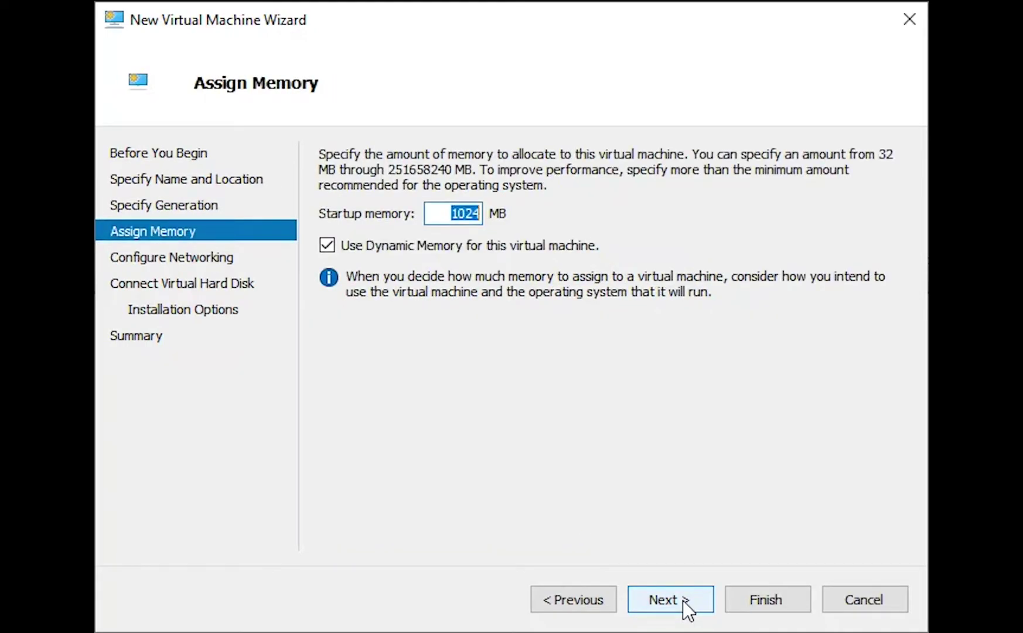
{"action": "type", "text": "4096"}
{"action": "left_click", "coordinate": [685, 597]}
{"action": "left_click", "coordinate": [535, 205]}
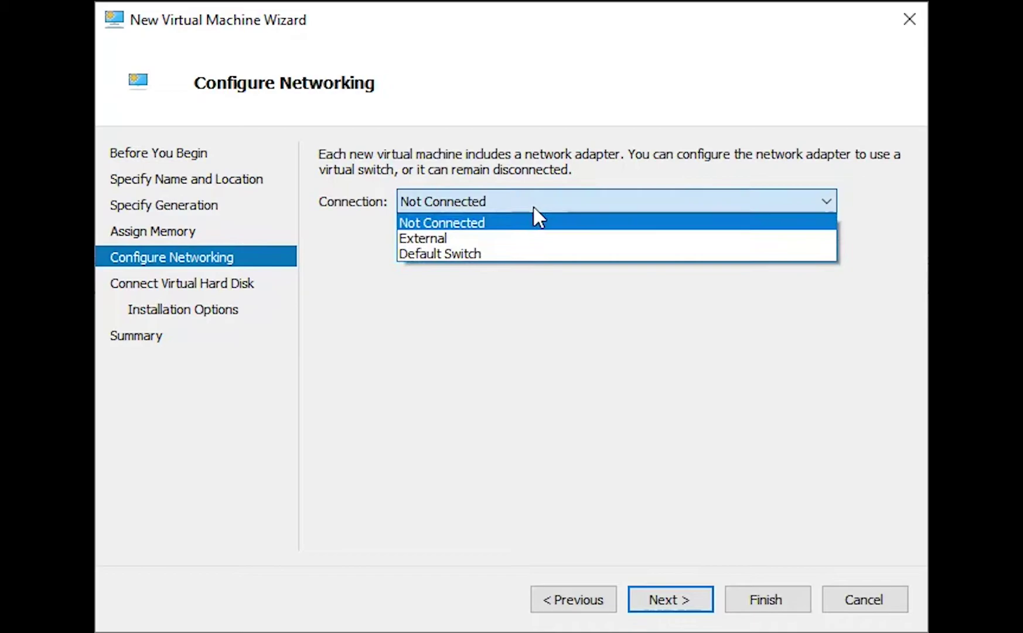
{"action": "left_click", "coordinate": [520, 236]}
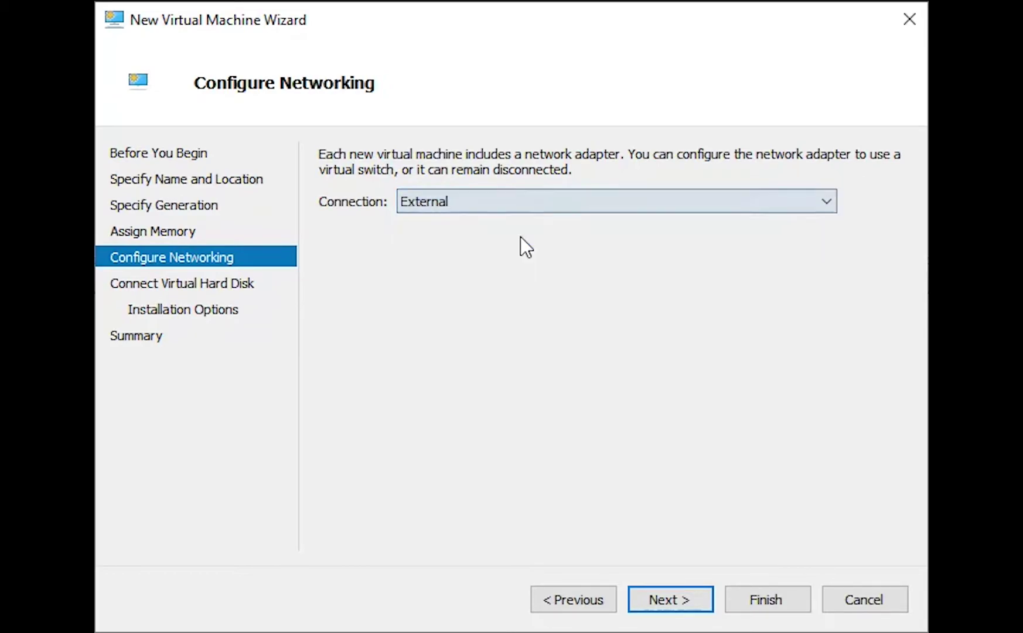
{"action": "left_click", "coordinate": [660, 593]}
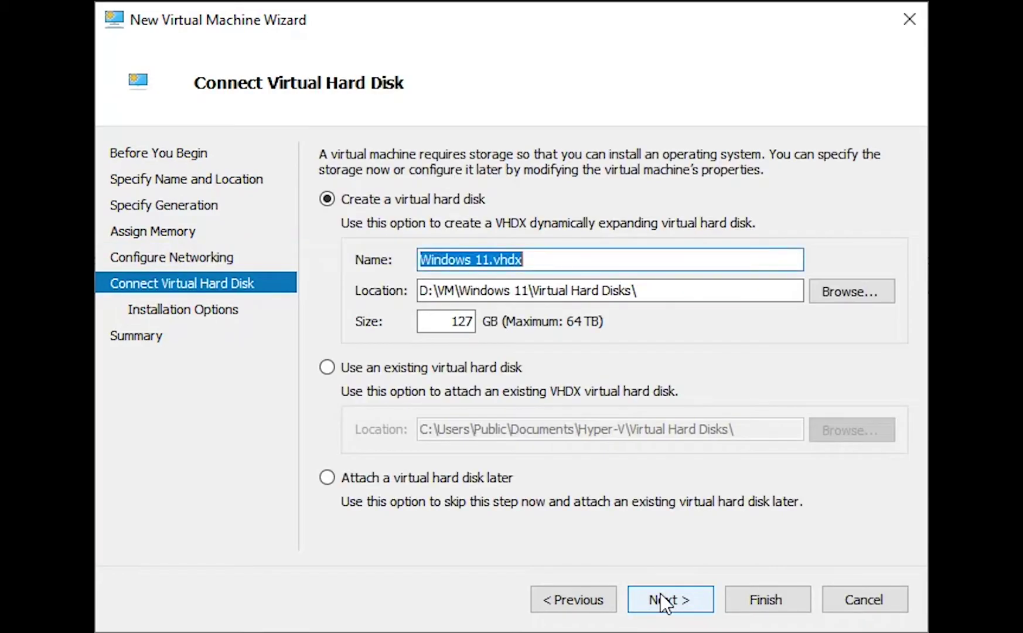
Change the virtual hard disk size from 127 GB to 50 GB and advance to the wizard summary
{"action": "left_click_drag", "start_coordinate": [444, 321], "coordinate": [523, 319]}
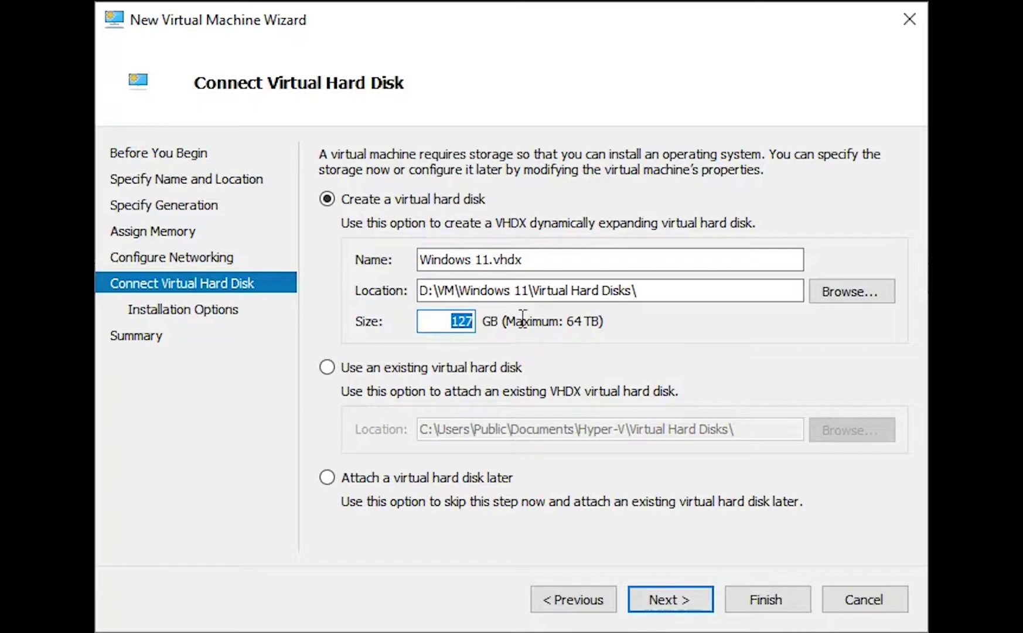
{"action": "type", "text": "50"}
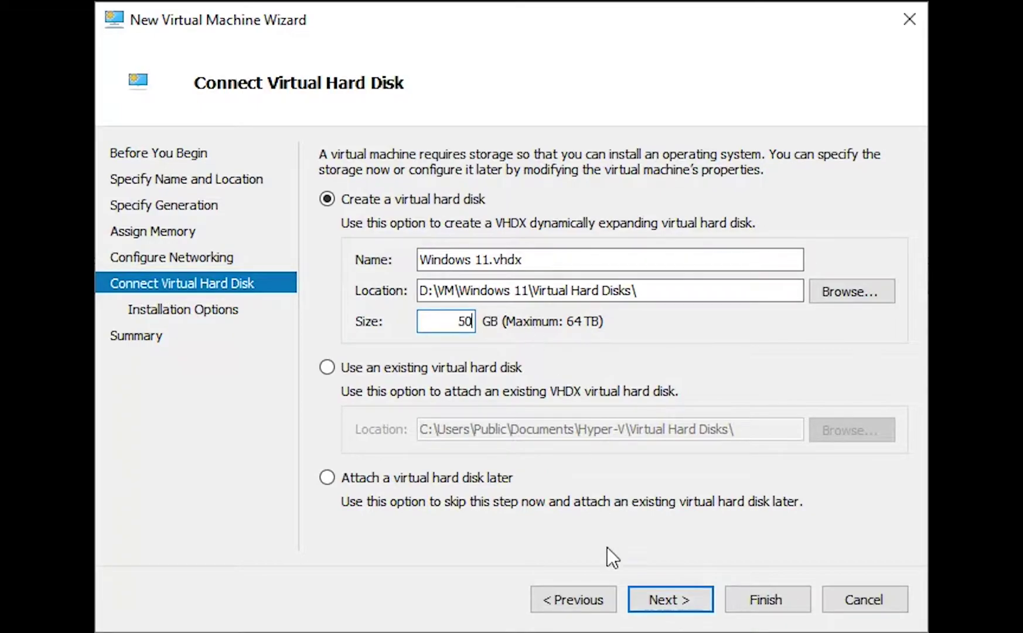
{"action": "left_click", "coordinate": [661, 600]}
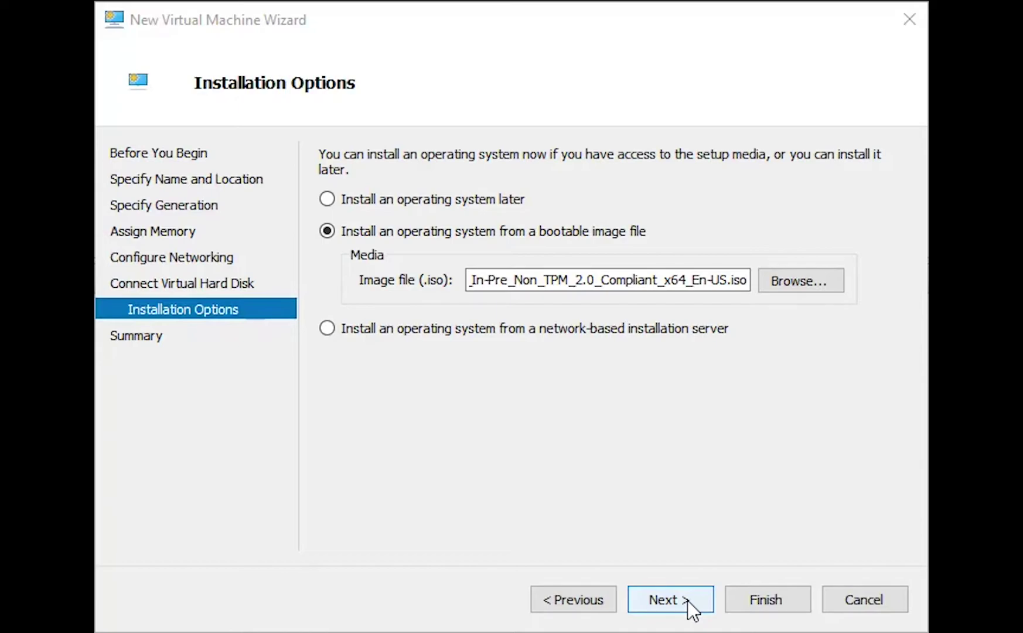
{"action": "left_click", "coordinate": [687, 600]}
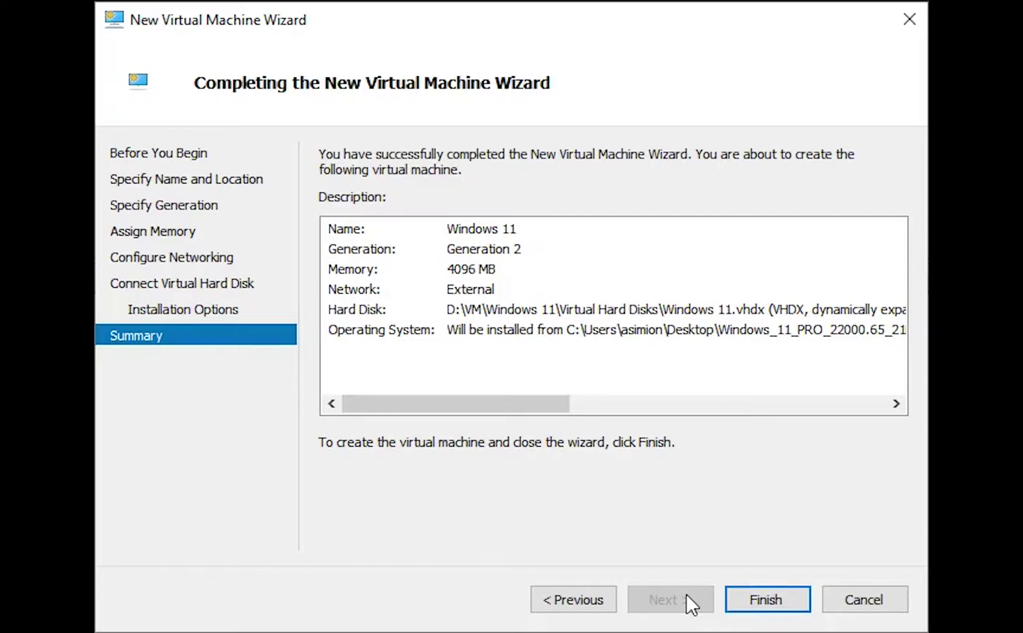
Create the Windows 11 VM, then restart it once Windows Setup finishes installing
{"action": "left_click", "coordinate": [750, 600]}
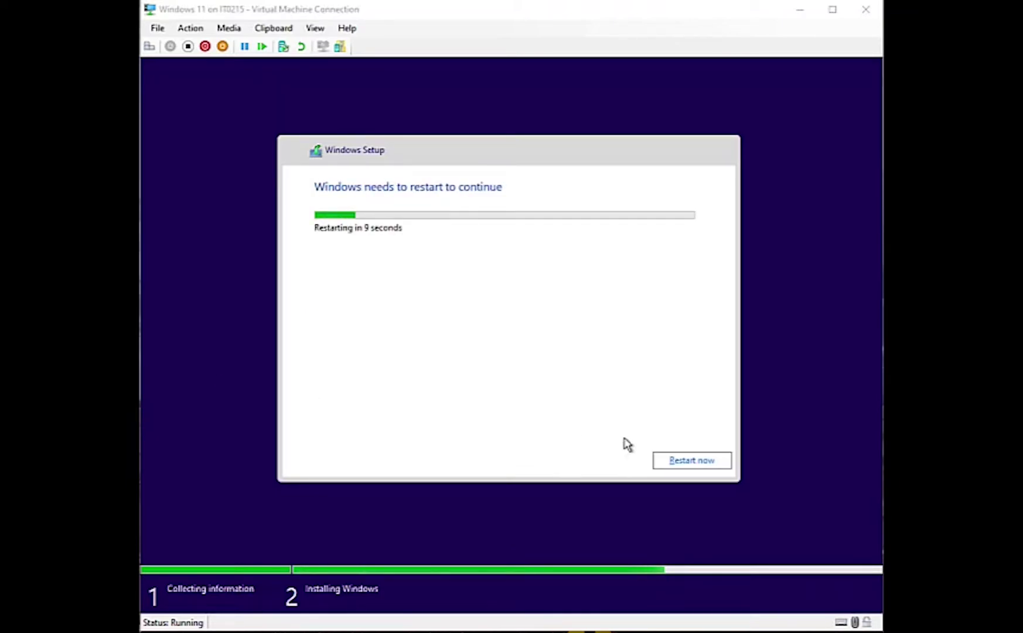
{"action": "left_click", "coordinate": [682, 463]}
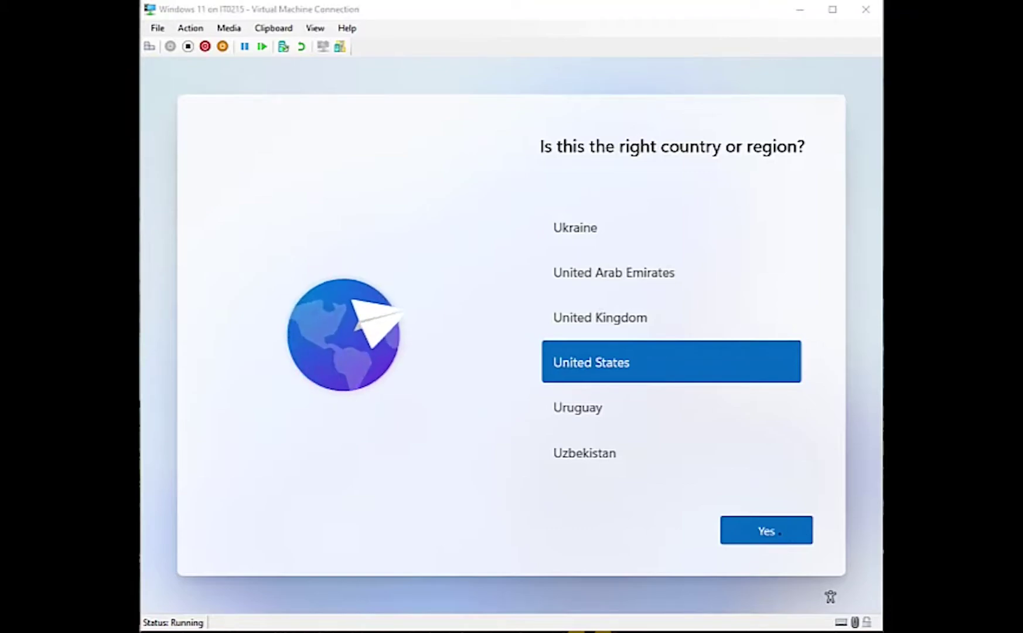
Confirm United States region and US keyboard, skip a second layout, and continue offline with limited setup
{"action": "left_click", "coordinate": [767, 530]}
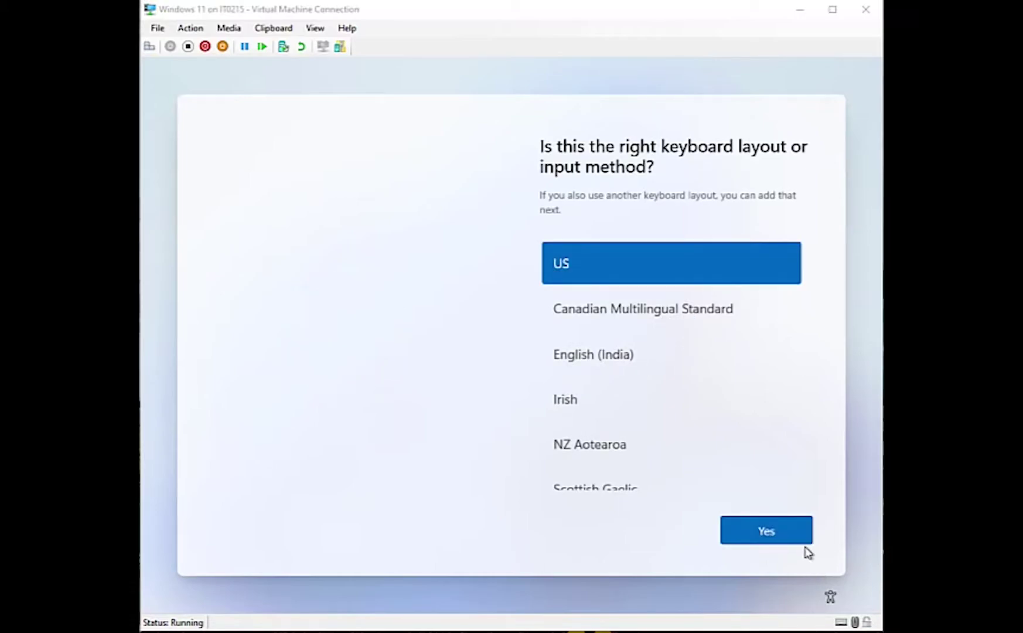
{"action": "left_click", "coordinate": [773, 534]}
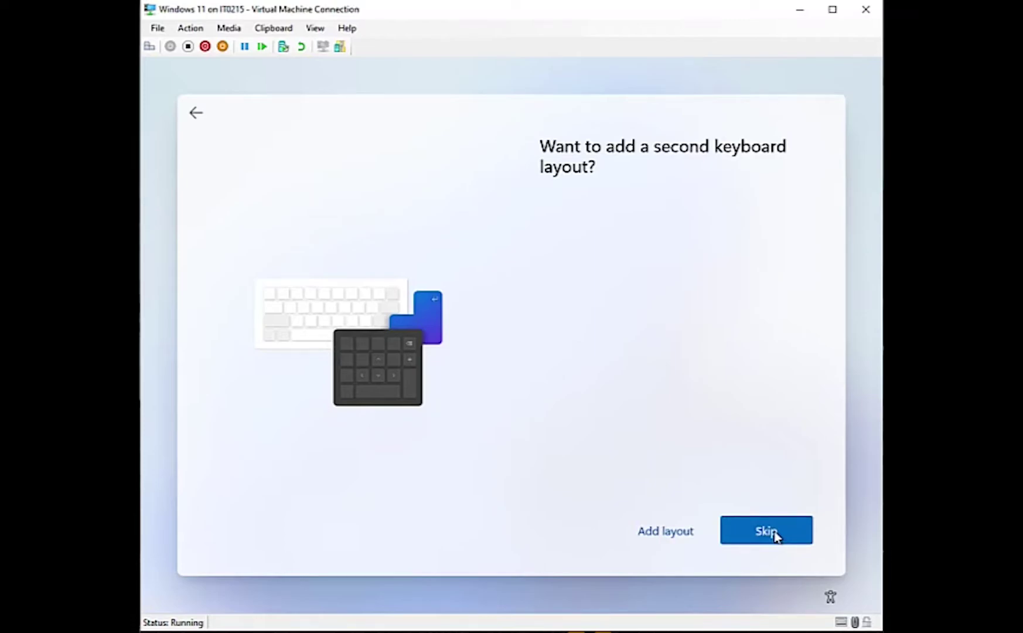
{"action": "left_click", "coordinate": [775, 533]}
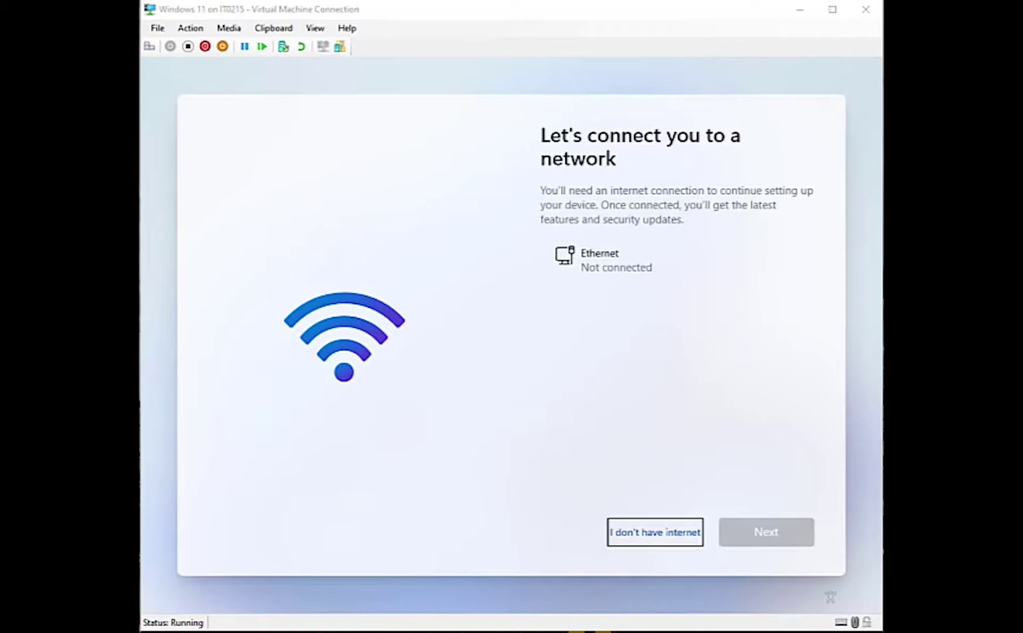
{"action": "left_click", "coordinate": [665, 538]}
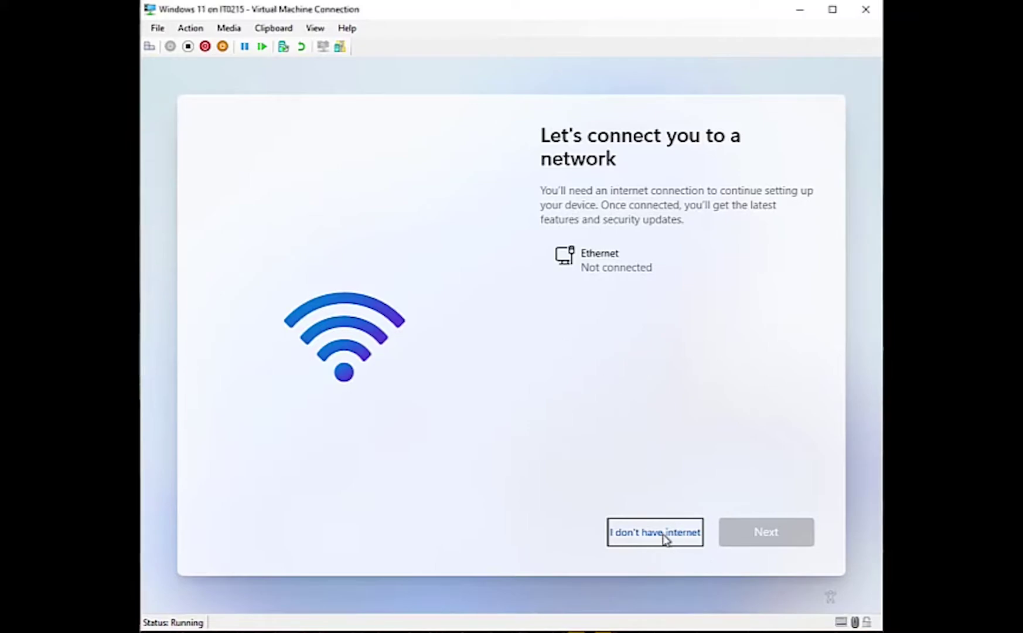
{"action": "left_click", "coordinate": [665, 537]}
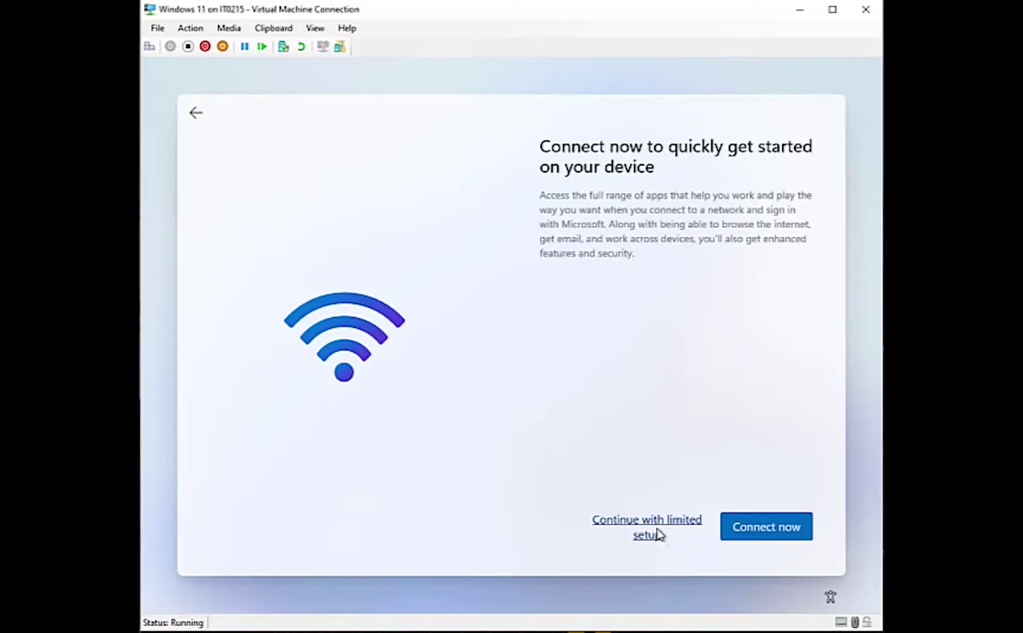
{"action": "left_click", "coordinate": [657, 534]}
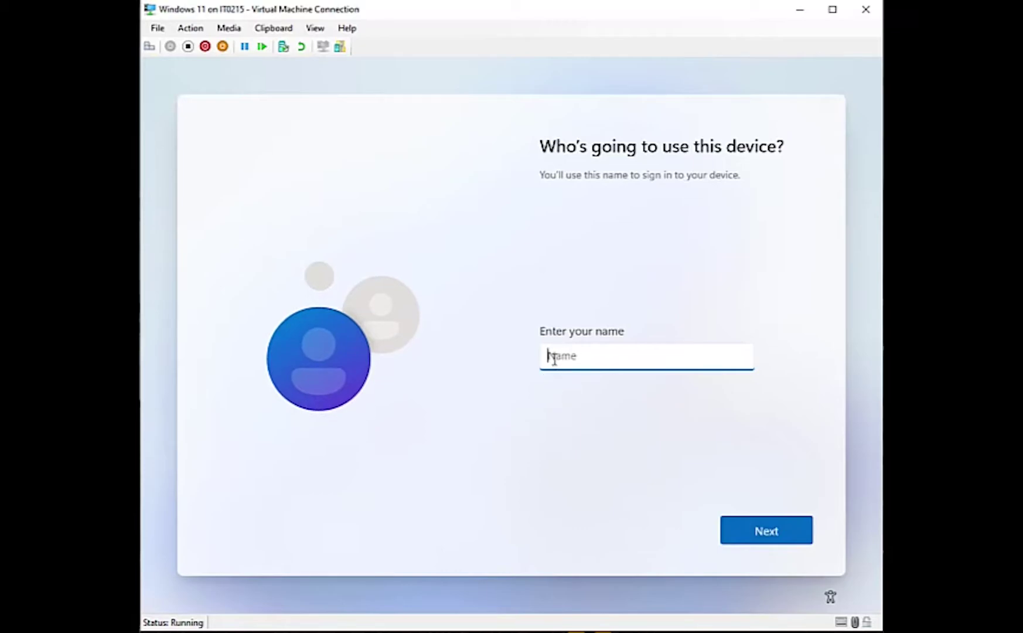
Name the local account User, then enter and confirm its password
{"action": "type", "text": "User"}
{"action": "left_click", "coordinate": [762, 534]}
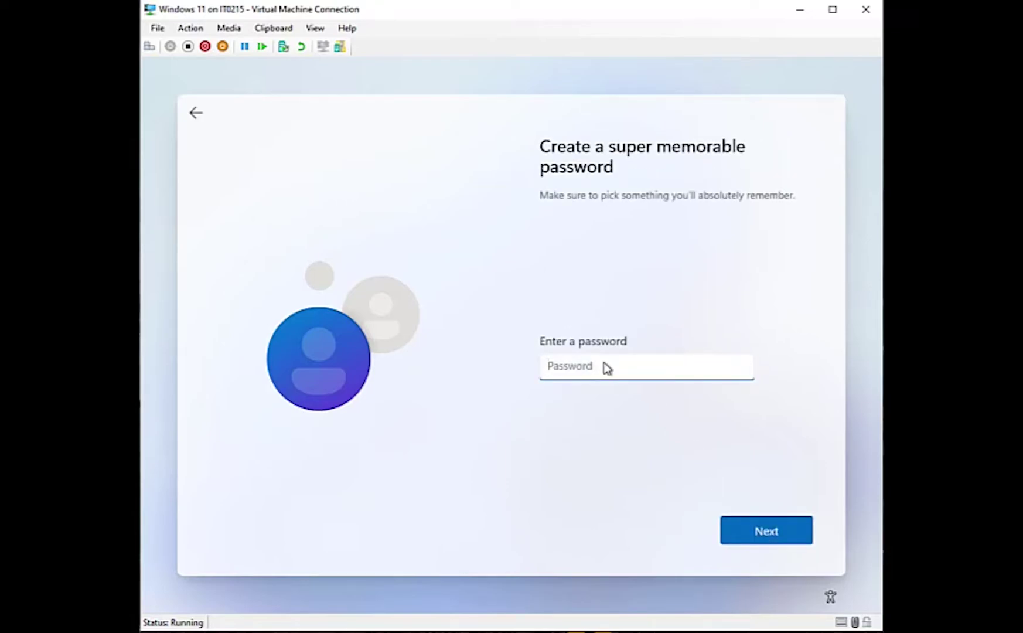
{"action": "type", "text": "12345678"}
{"action": "left_click", "coordinate": [785, 539]}
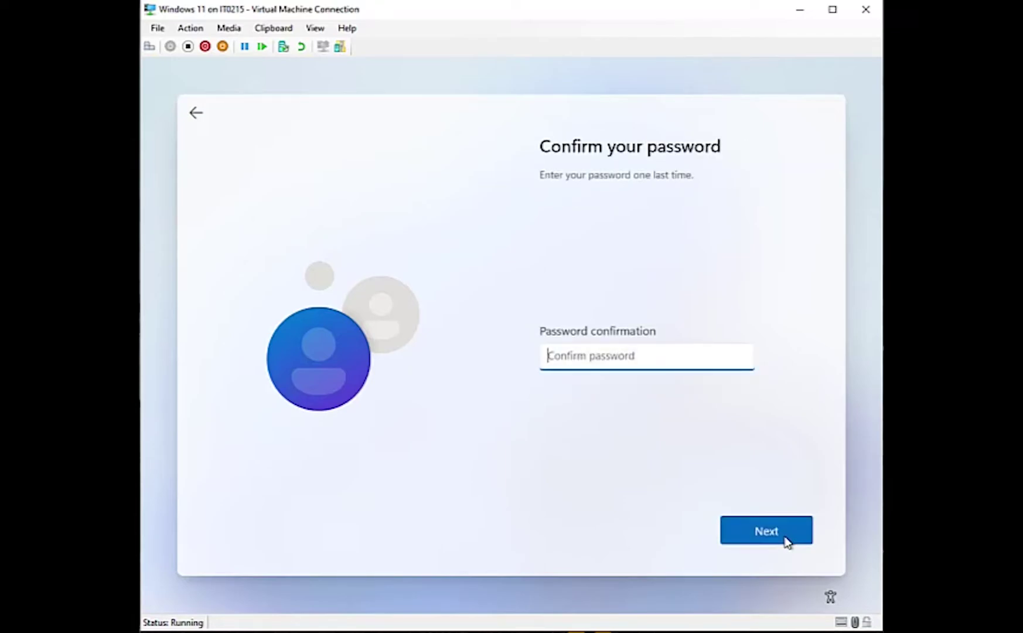
{"action": "type", "text": "12345678"}
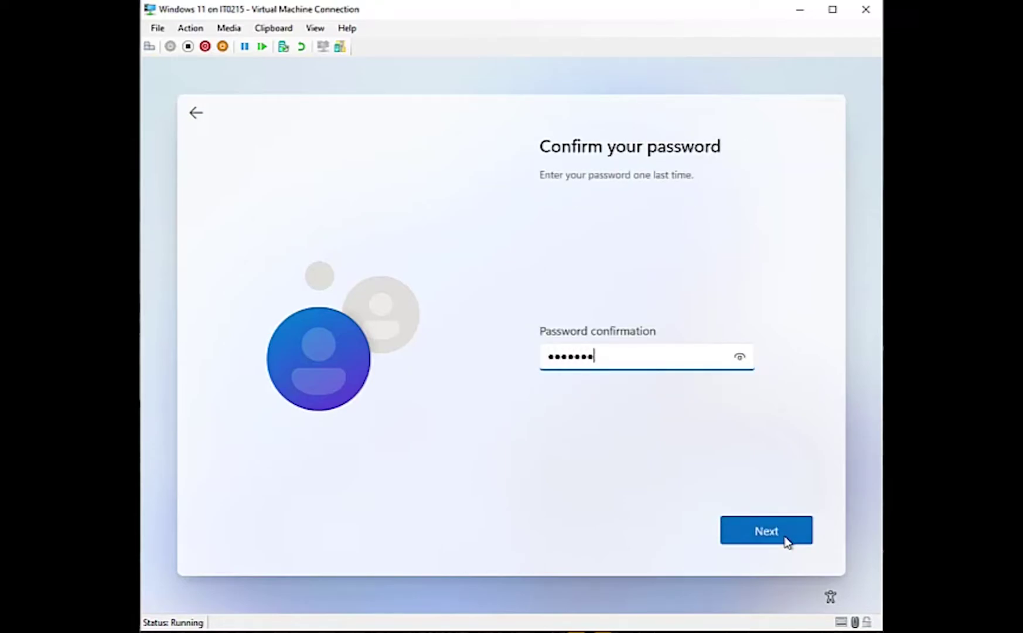
{"action": "left_click", "coordinate": [785, 538]}
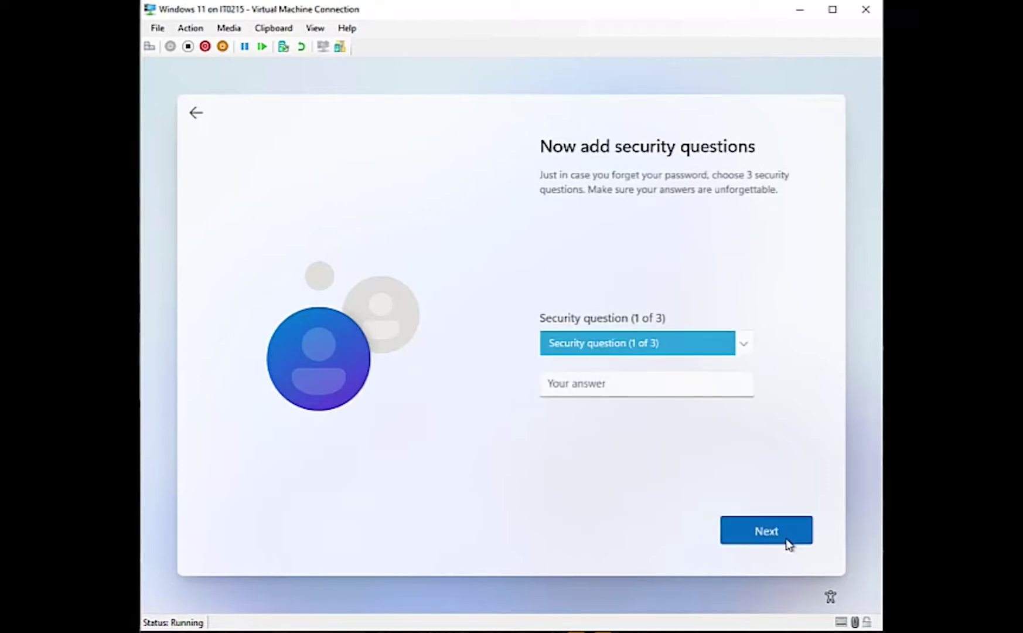
Choose the first pet's name security question and enter its answer
{"action": "left_click", "coordinate": [744, 342]}
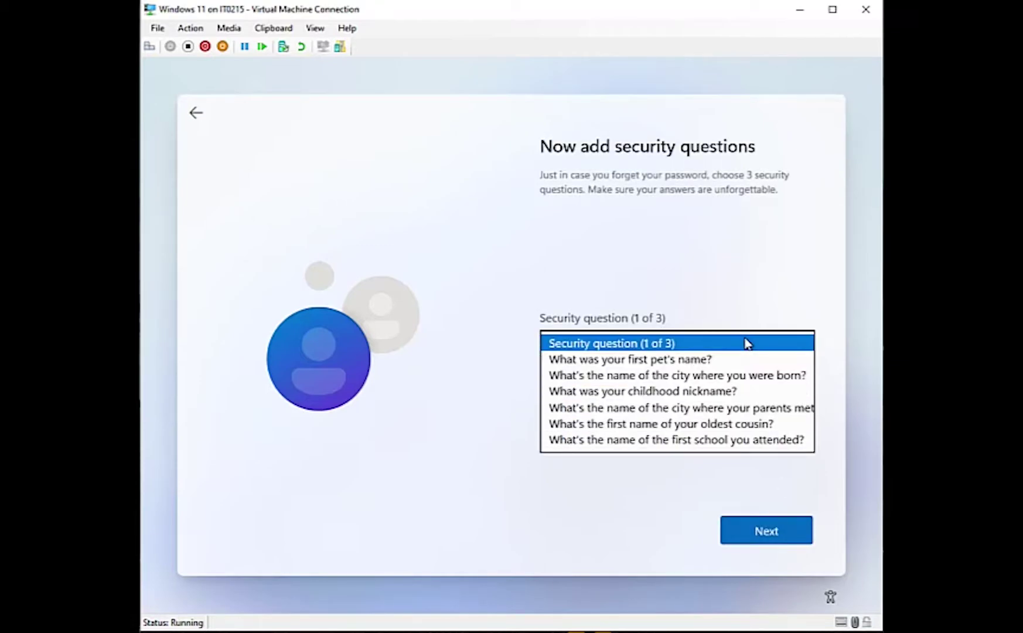
{"action": "left_click", "coordinate": [705, 360]}
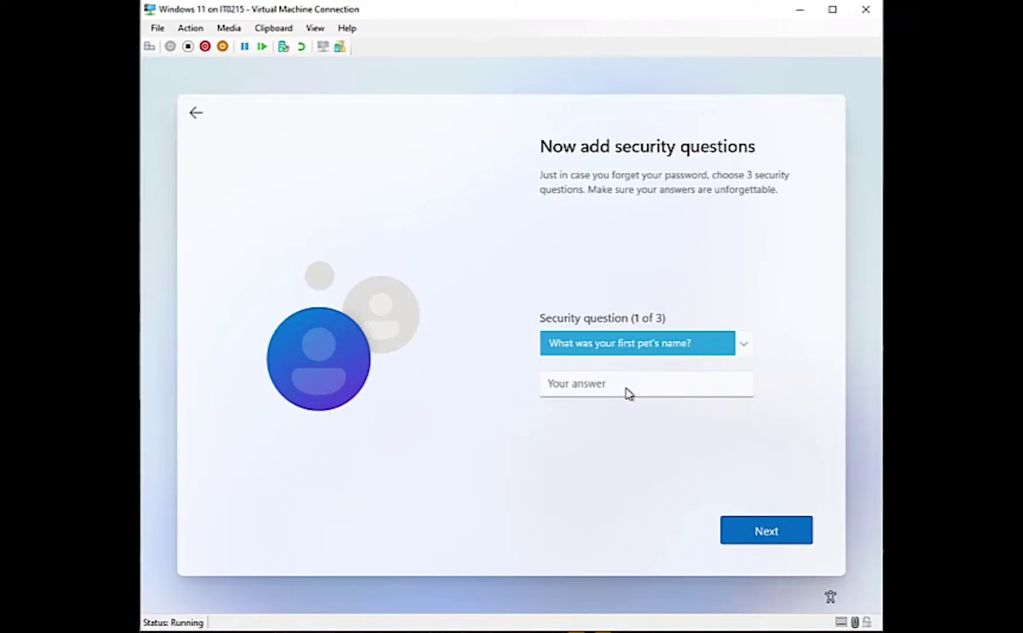
{"action": "left_click", "coordinate": [607, 387]}
{"action": "type", "text": "dog"}
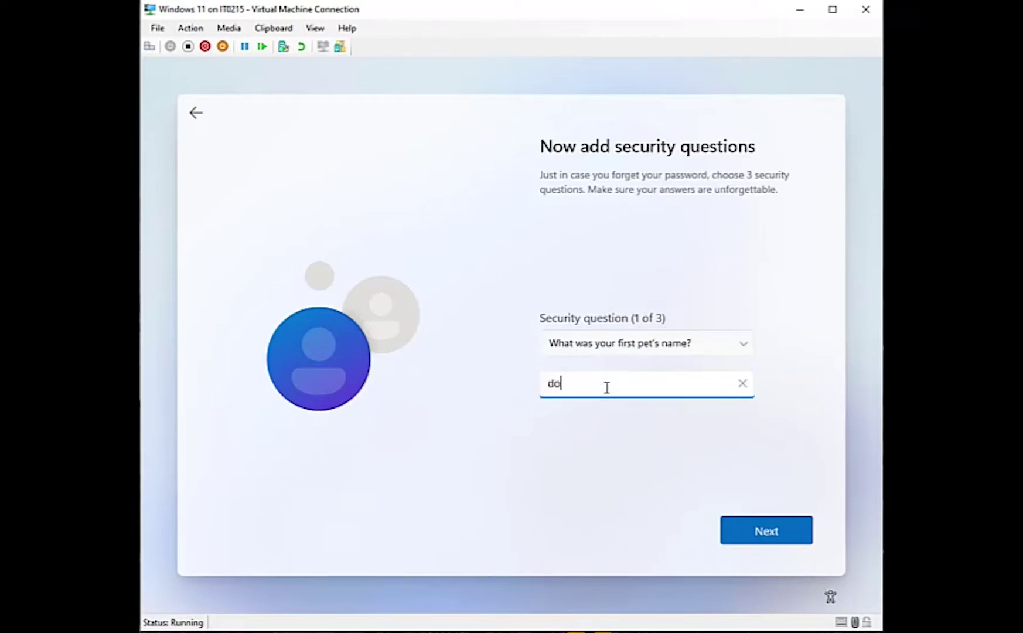
{"action": "left_click", "coordinate": [772, 540]}
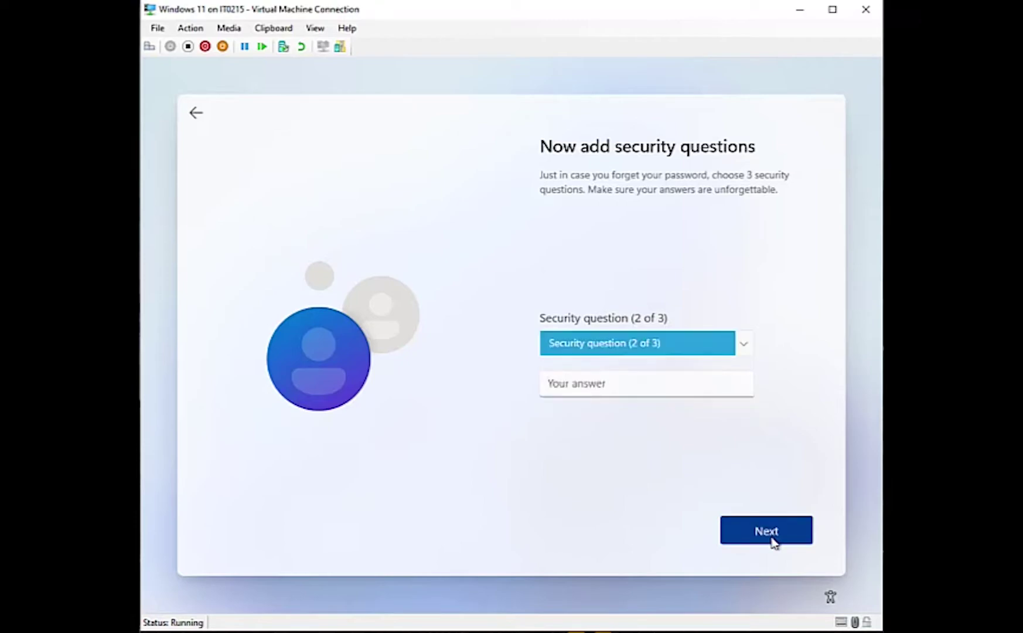
Choose the city-where-you-were-born question as the second and enter its answer
{"action": "left_click", "coordinate": [744, 351]}
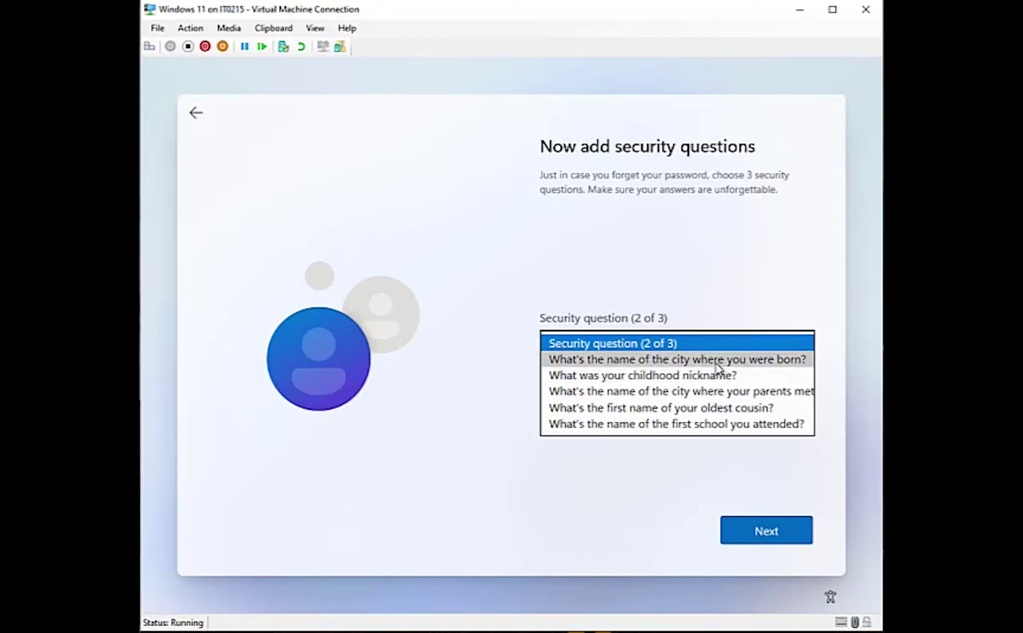
{"action": "left_click", "coordinate": [719, 359]}
{"action": "left_click", "coordinate": [663, 389]}
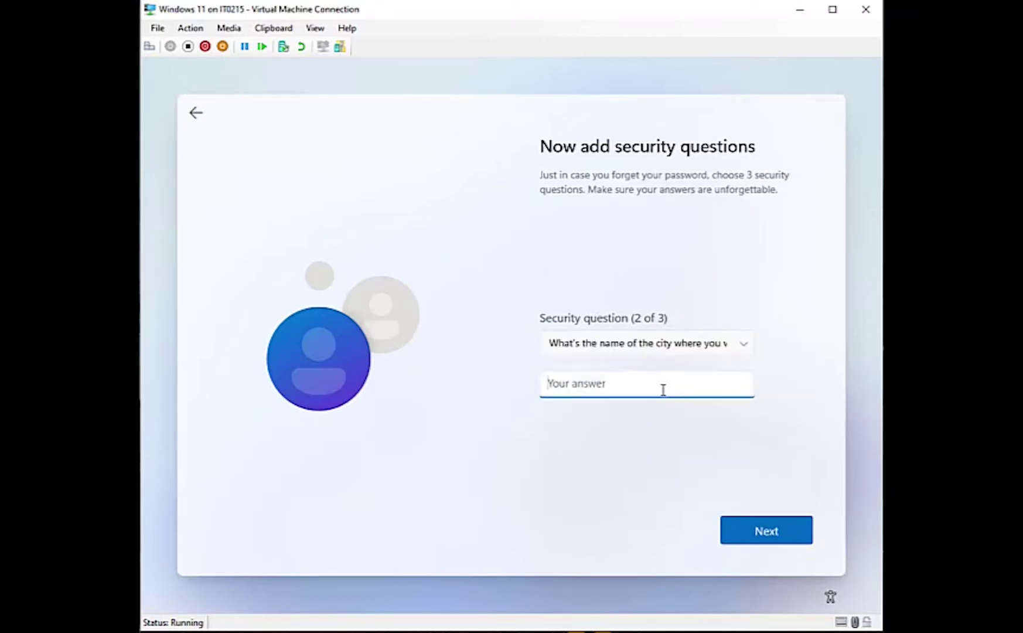
{"action": "type", "text": "bucuresti"}
{"action": "left_click", "coordinate": [768, 538]}
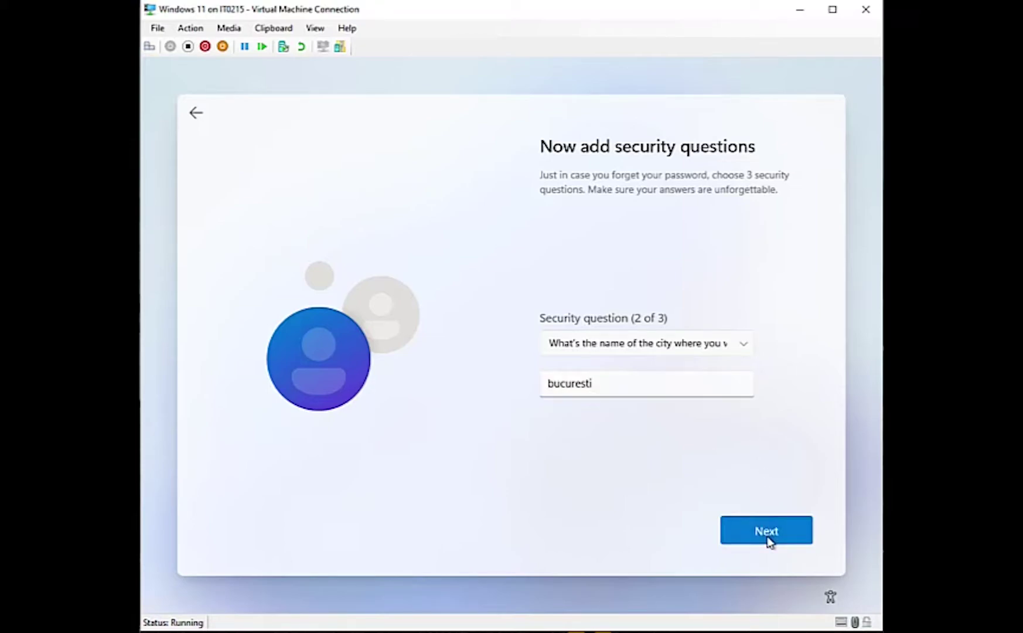
Choose the first-school-you-attended question as the third and enter its answer
{"action": "left_click", "coordinate": [743, 346]}
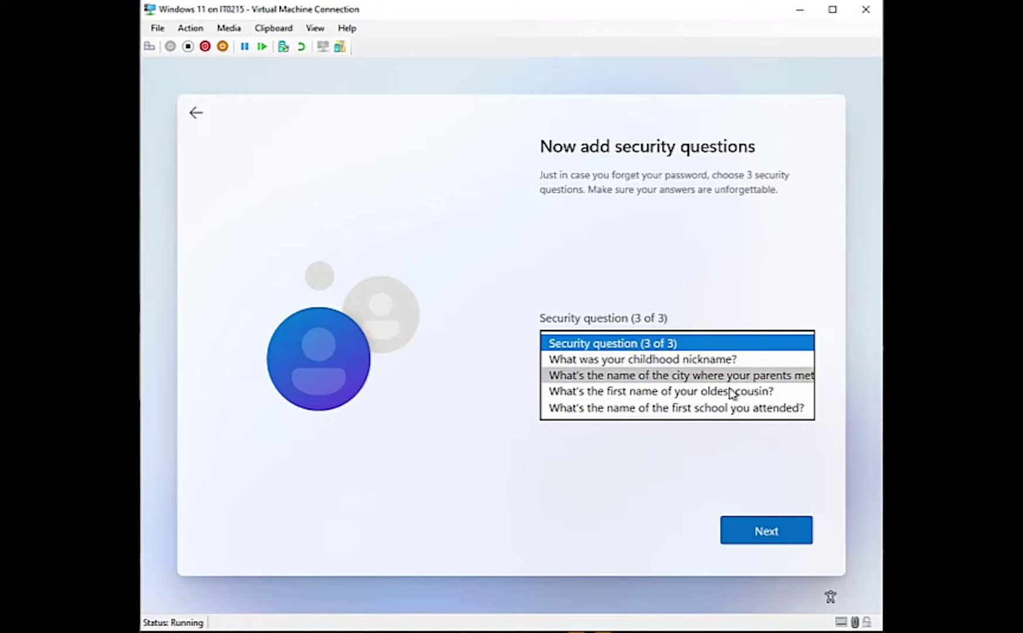
{"action": "left_click", "coordinate": [721, 407]}
{"action": "left_click", "coordinate": [647, 388]}
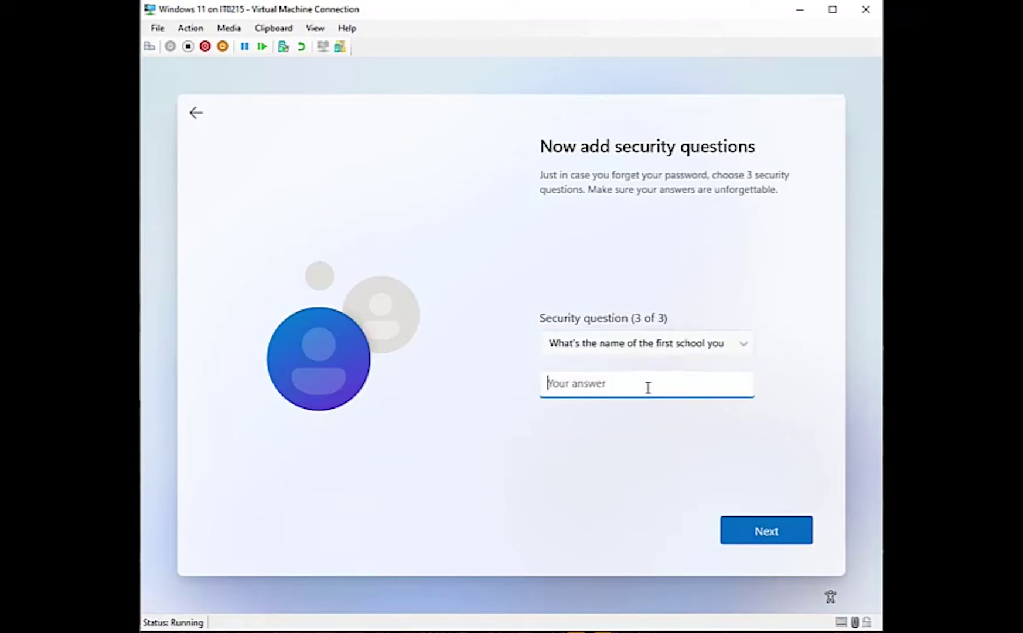
{"action": "type", "text": "128"}
{"action": "left_click", "coordinate": [769, 533]}
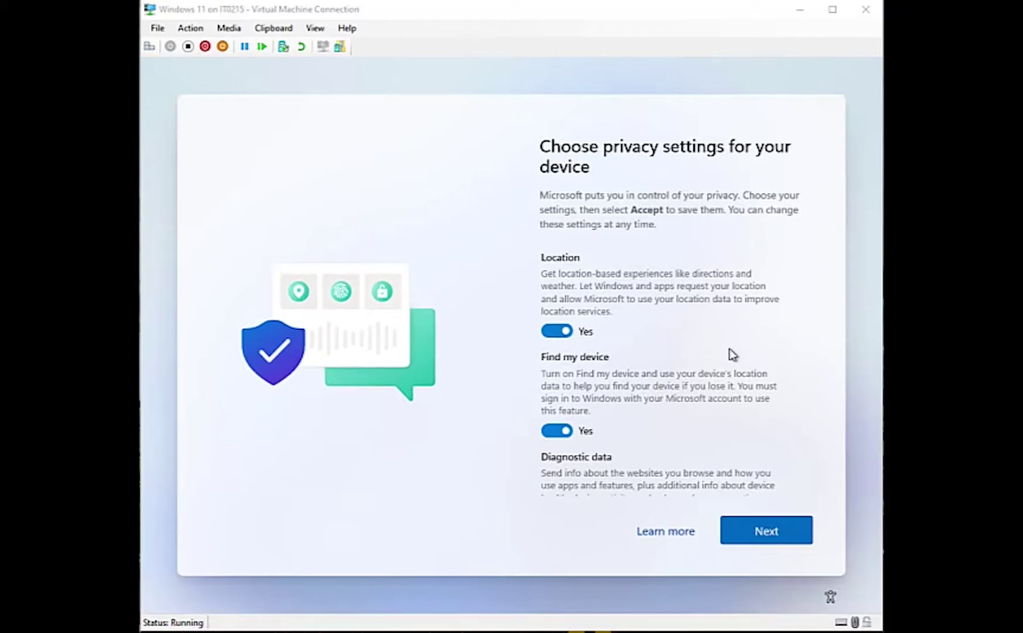
Review the privacy toggles, leave every option on, and accept them
{"action": "left_click", "coordinate": [757, 349]}
{"action": "scroll", "coordinate": [757, 350], "scroll_direction": "down", "scroll_amount": 4}
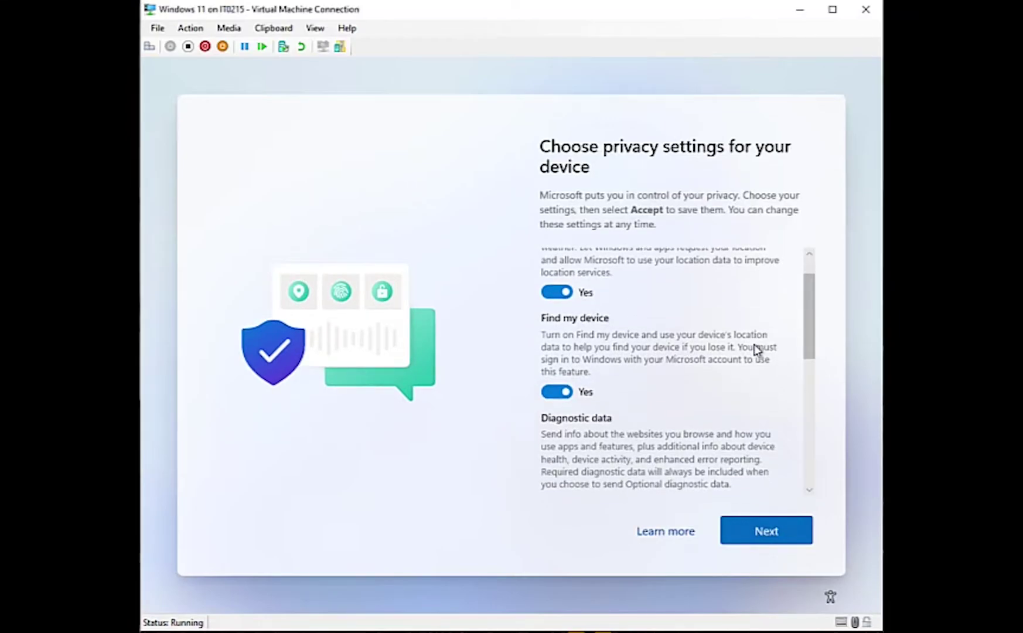
{"action": "scroll", "coordinate": [757, 350], "scroll_direction": "down", "scroll_amount": 3}
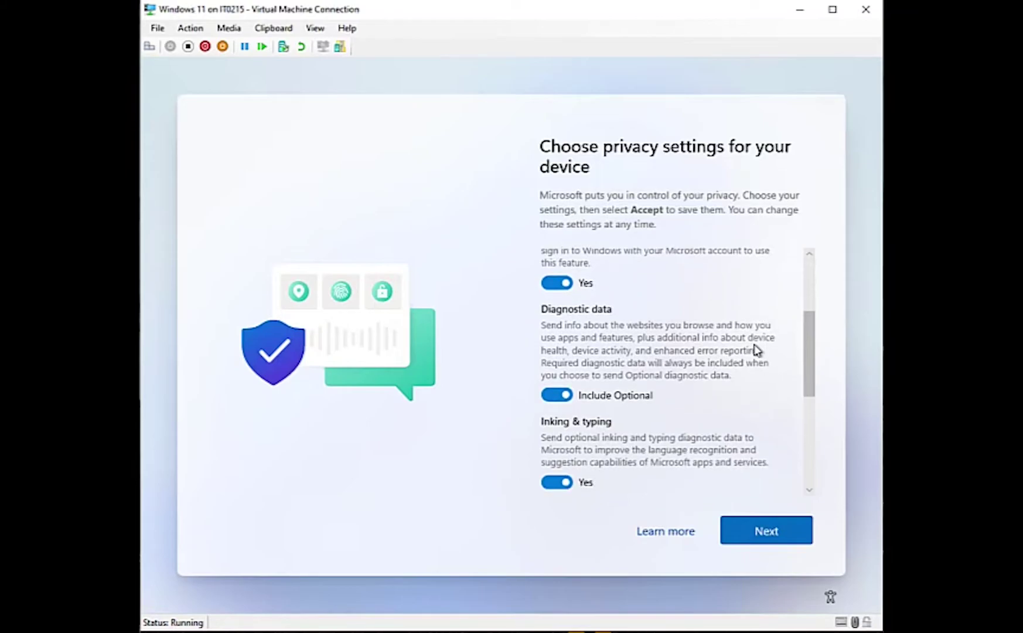
{"action": "scroll", "coordinate": [757, 349], "scroll_direction": "down", "scroll_amount": 5}
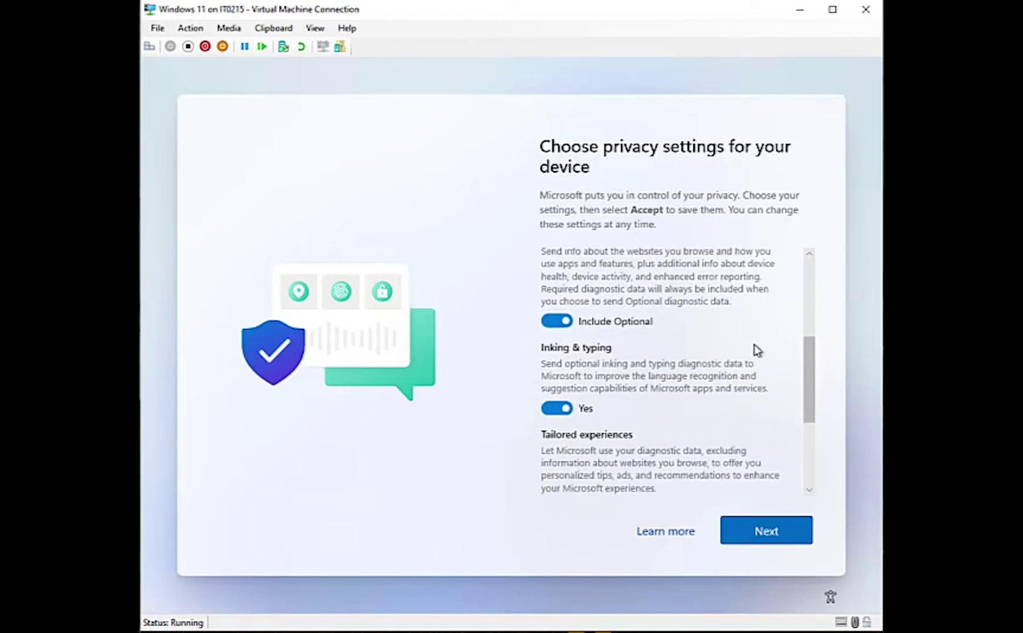
{"action": "scroll", "coordinate": [756, 350], "scroll_direction": "down", "scroll_amount": 3}
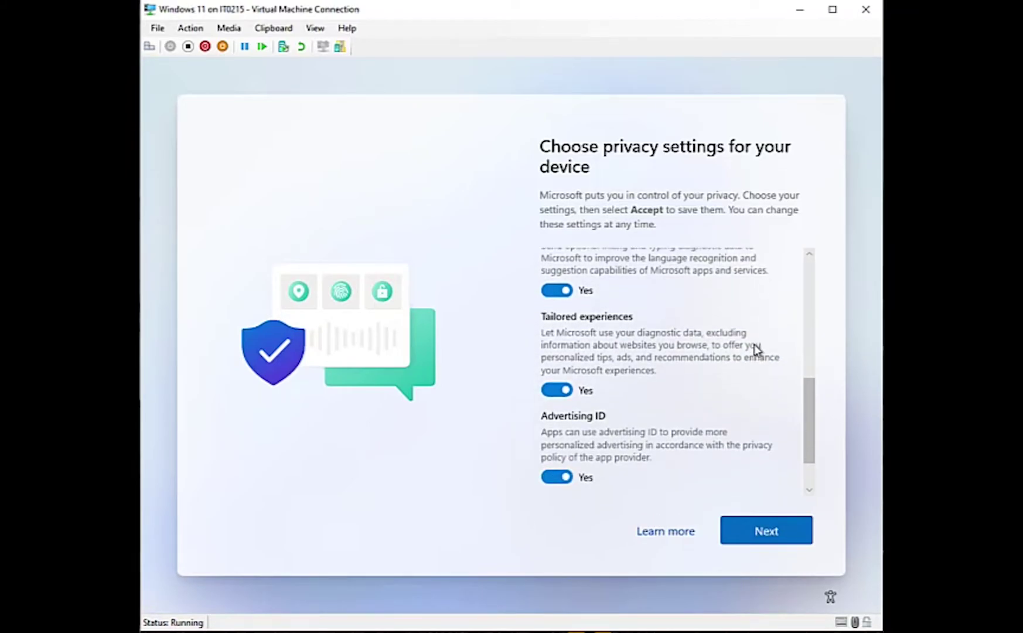
{"action": "left_click", "coordinate": [755, 530]}
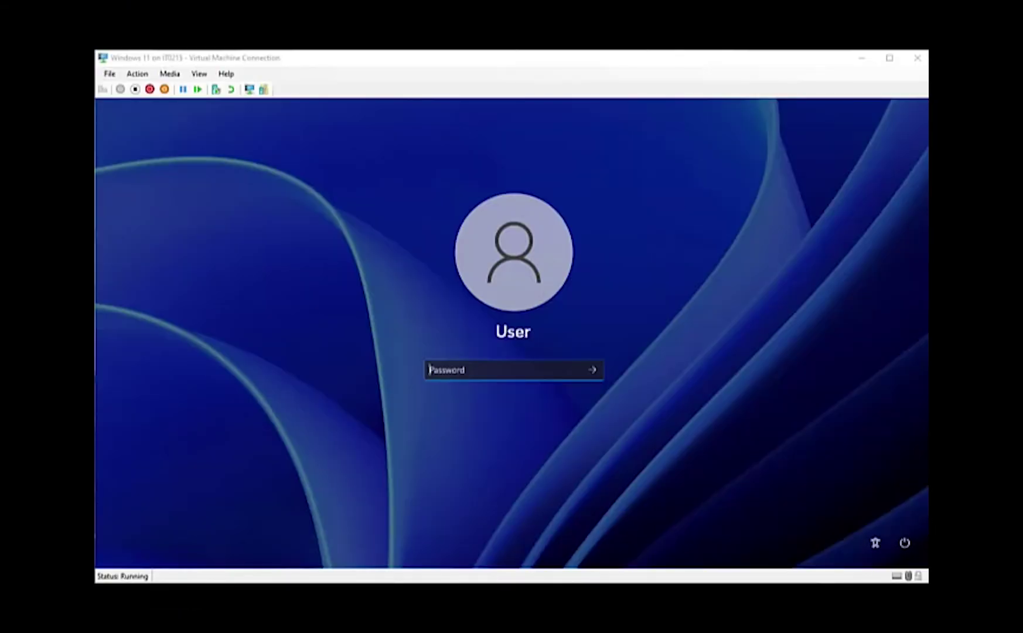
Sign in to the User account with its password
{"action": "left_click", "coordinate": [458, 373]}
{"action": "type", "text": "•••••••••"}
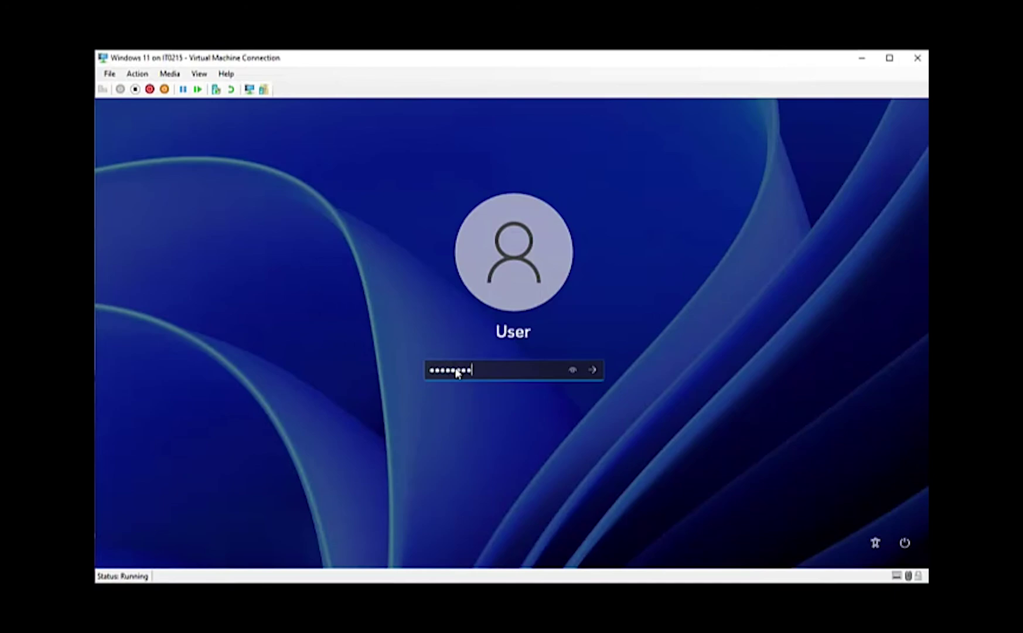
{"action": "key", "text": "Return"}
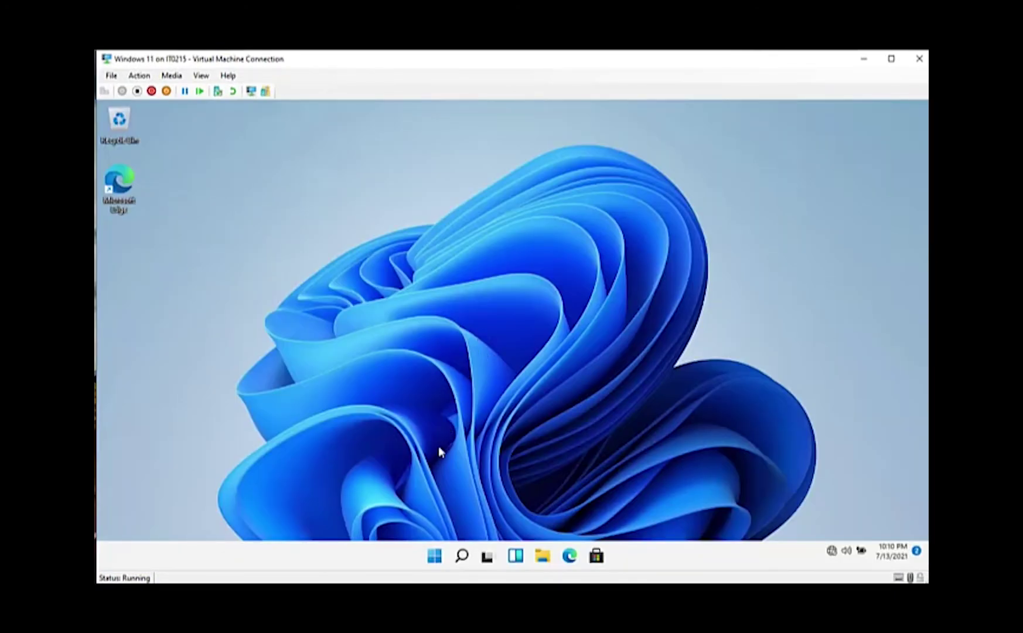
Run winver from a command prompt to confirm Windows 11 21H2 build 22000.65, then close it
{"action": "right_click", "coordinate": [434, 557]}
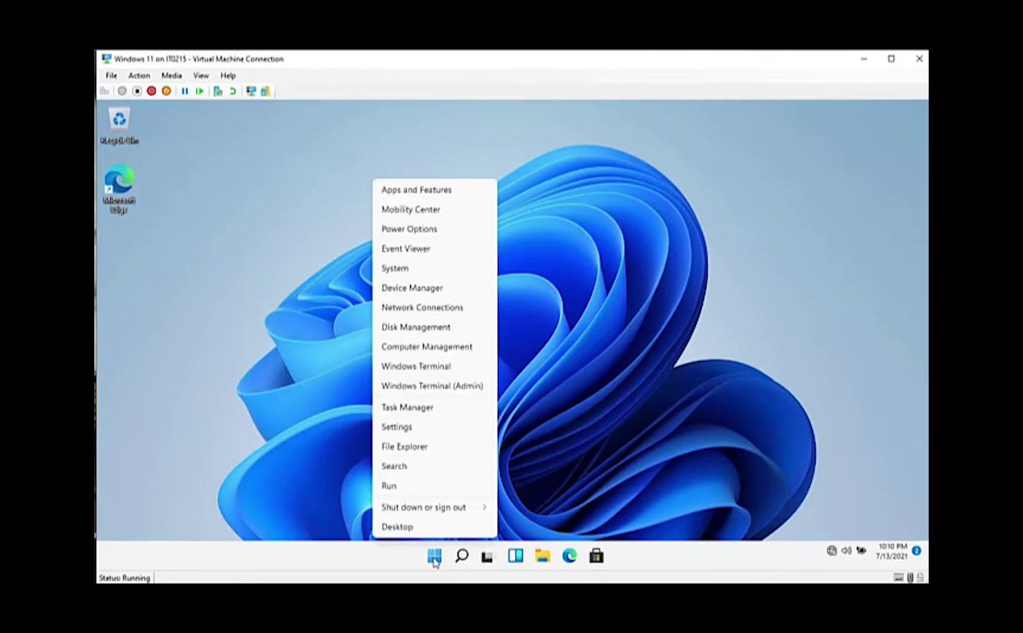
{"action": "left_click", "coordinate": [403, 484]}
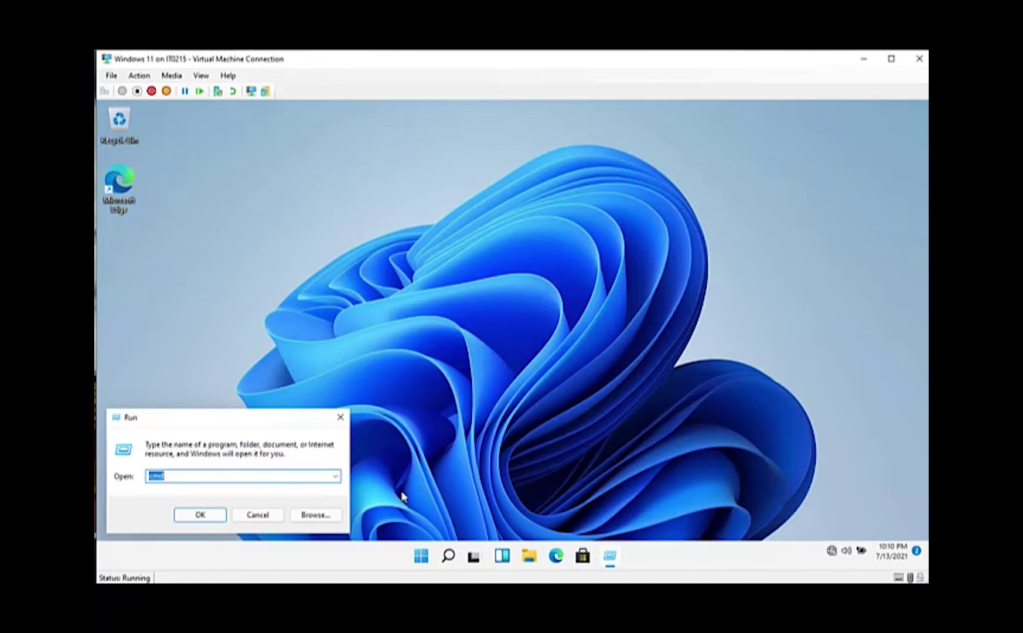
{"action": "key", "text": "Escape"}
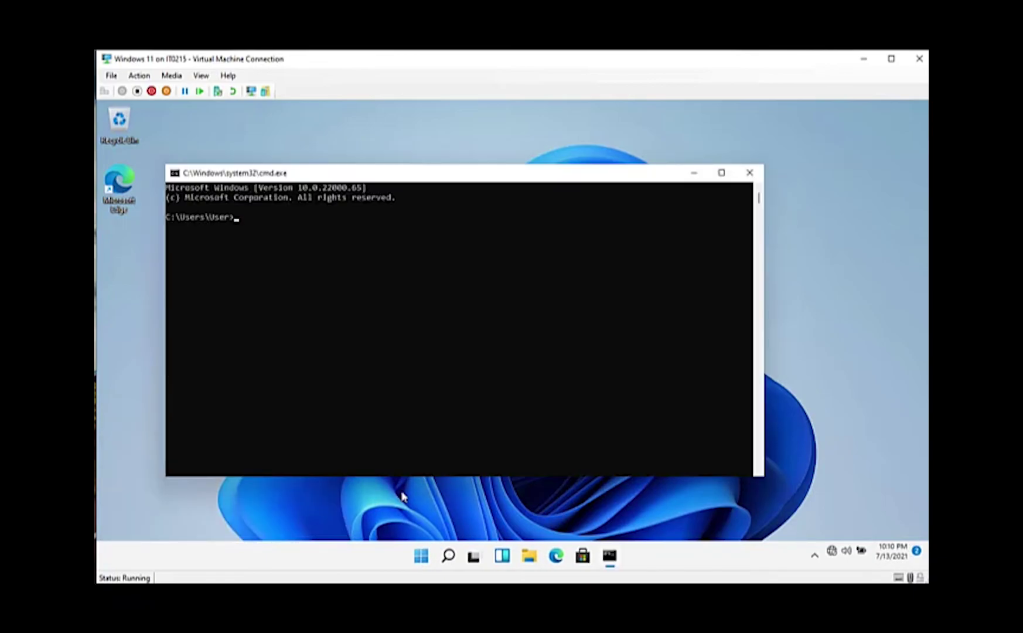
{"action": "type", "text": "winver"}
{"action": "key", "text": "Return"}
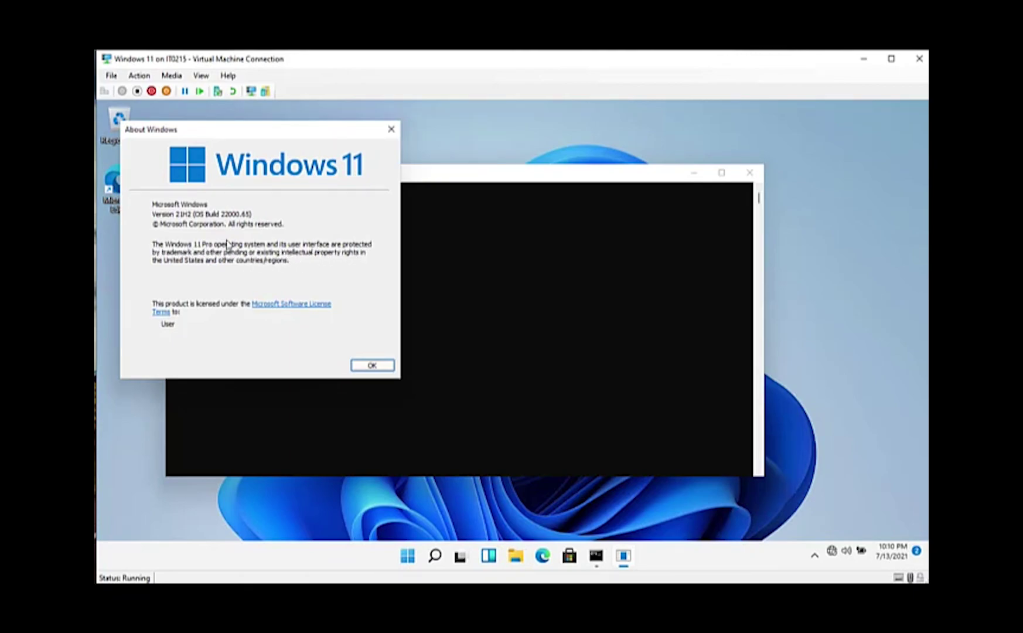
{"action": "left_click", "coordinate": [360, 368]}
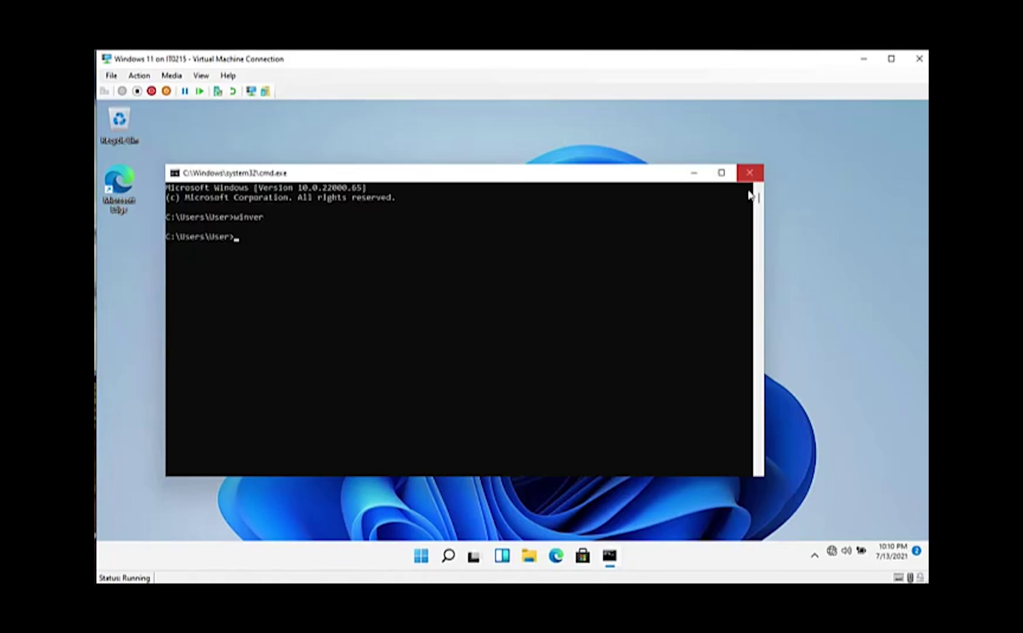
{"action": "left_click", "coordinate": [750, 174]}
Shut down the virtual machine from the Start button's context menu
{"action": "right_click", "coordinate": [434, 556]}
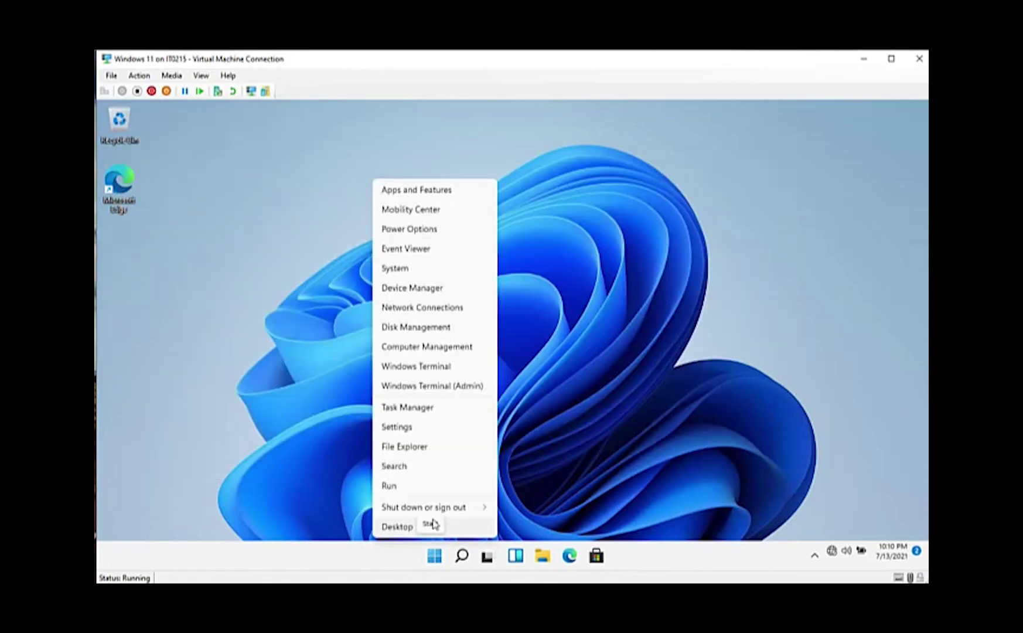
{"action": "mouse_move", "coordinate": [434, 508]}
{"action": "left_click", "coordinate": [520, 507]}
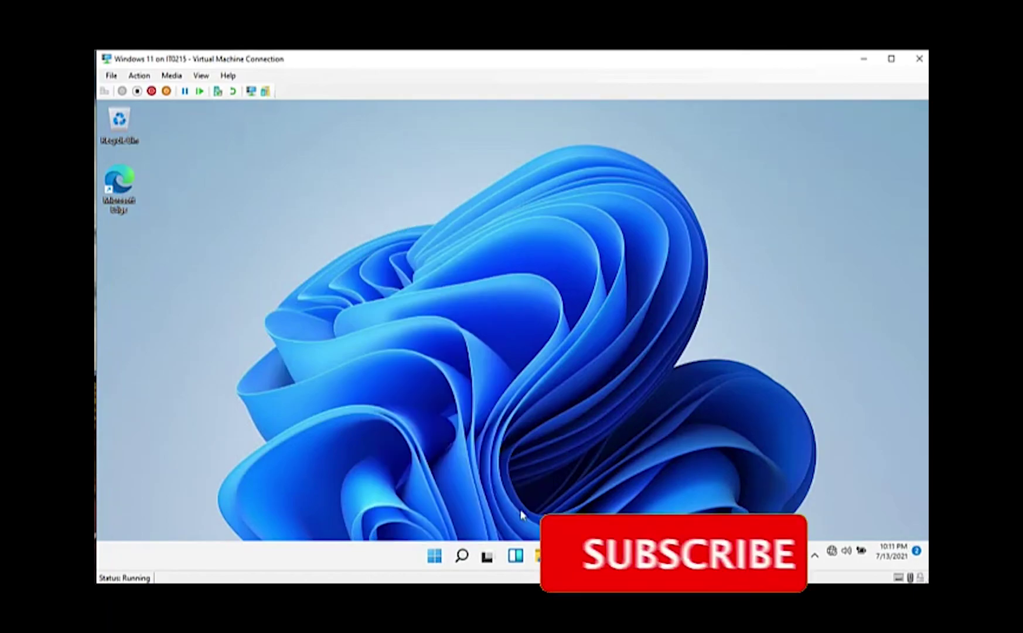